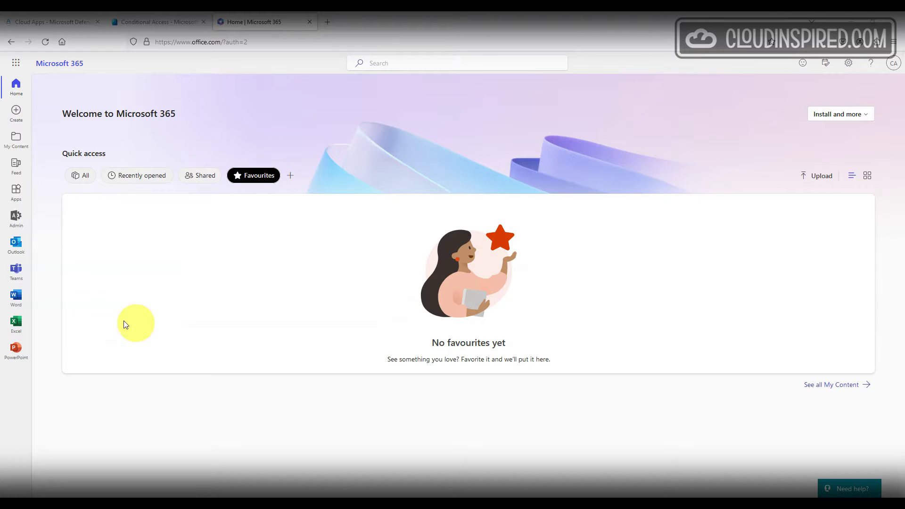
# Open Outlook from the Microsoft 365 home and continue into the monitored Exchange Online session.
pyautogui.click(21, 230)
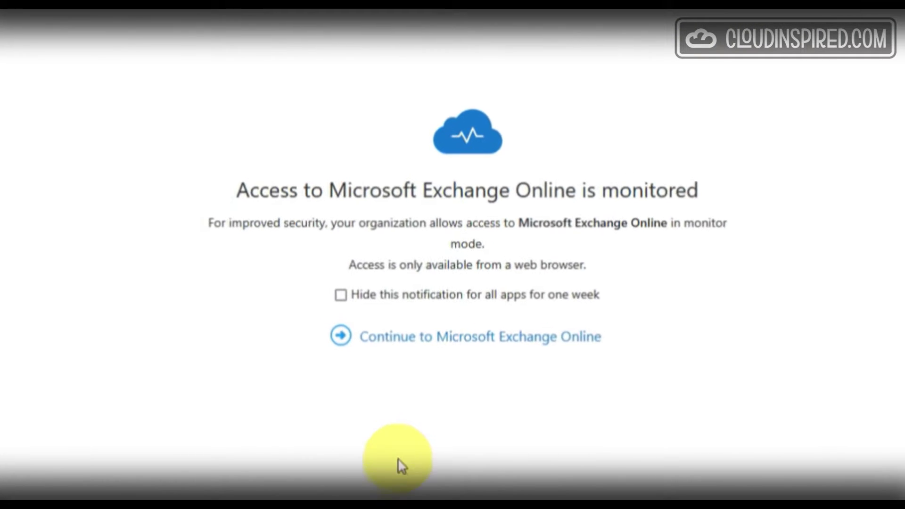
pyautogui.click(483, 350)
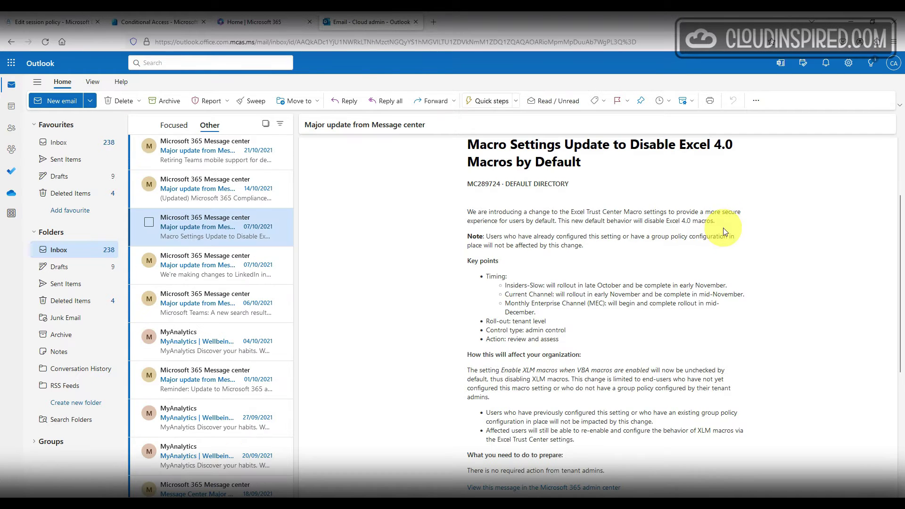
# Select the Message center email's first sentence and try copying it with Ctrl+C.
pyautogui.moveTo(722, 224); pyautogui.dragTo(469, 212)
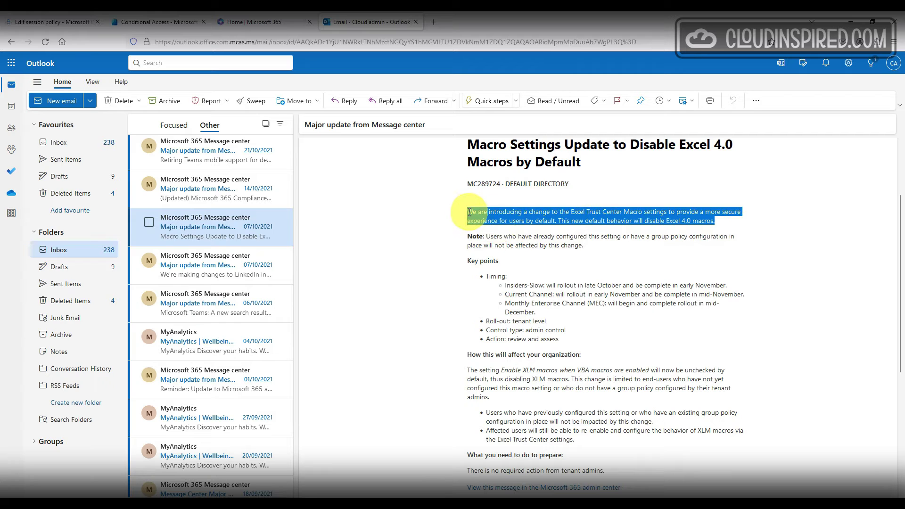
pyautogui.hotkey('ctrl', 'c')
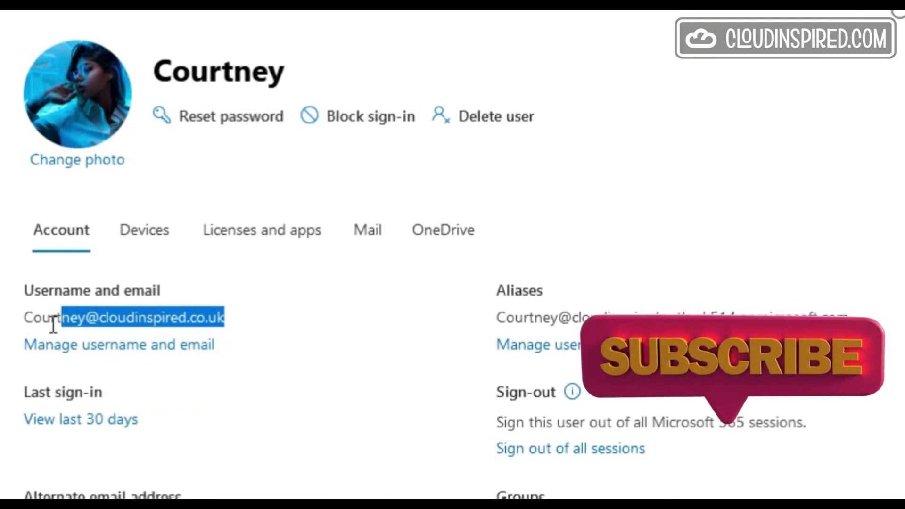
# Select the user's email address in their account details and try copying it with Ctrl+C.
pyautogui.moveTo(53, 325); pyautogui.dragTo(27, 333)
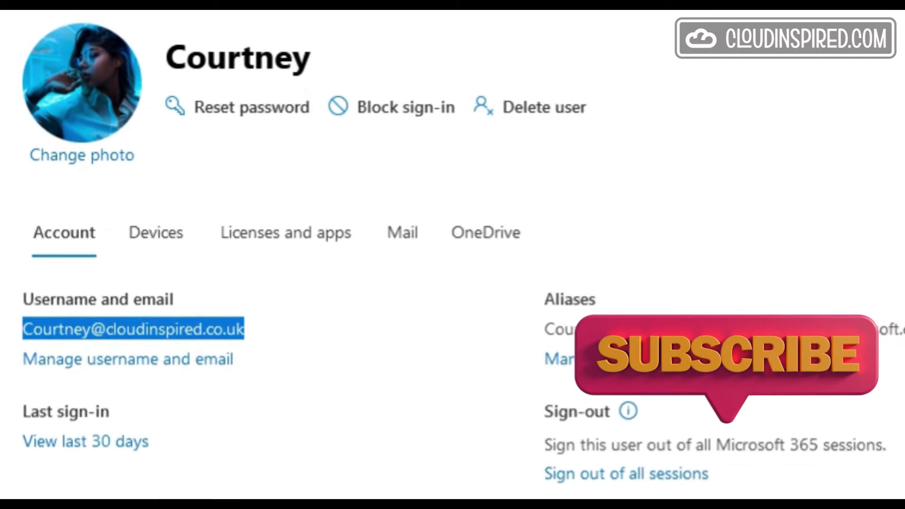
pyautogui.hotkey('ctrl', 'c')
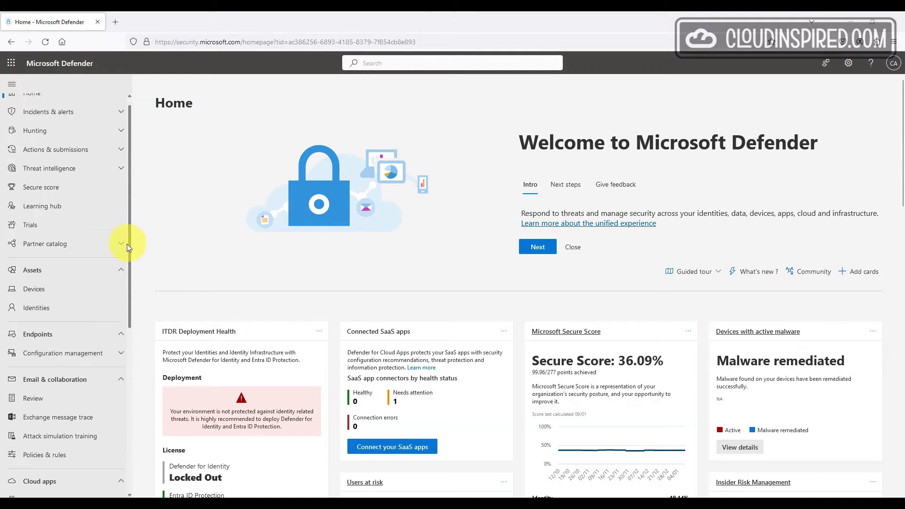
pyautogui.scroll(-3, 83, 292)
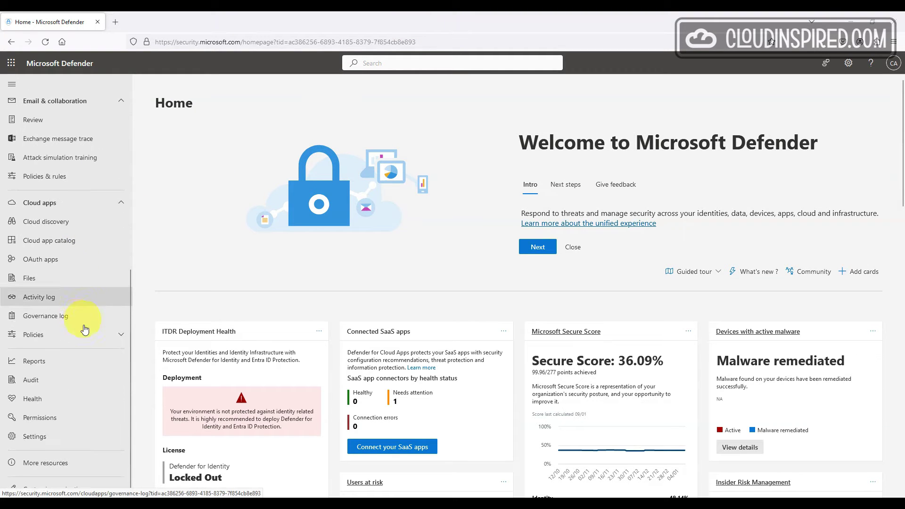
# Enable file monitoring under Settings > Cloud Apps > Files and save it.
pyautogui.click(100, 442)
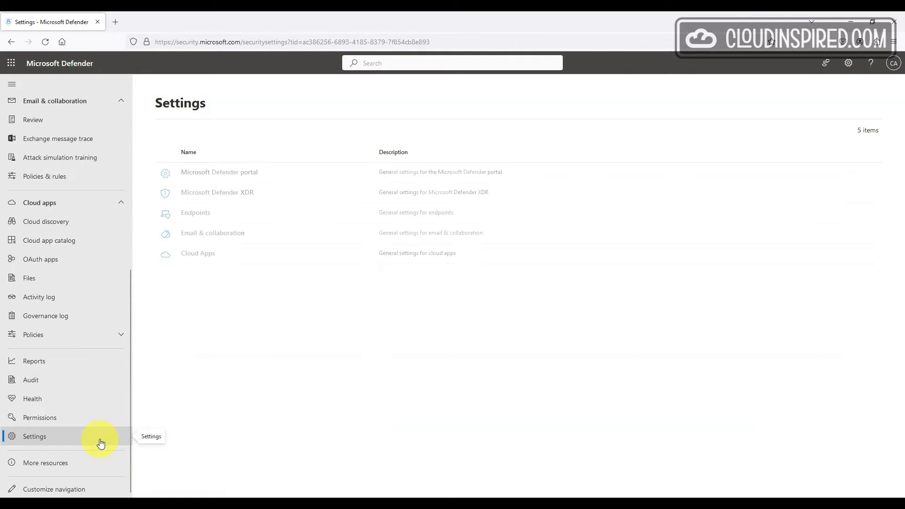
pyautogui.click(215, 256)
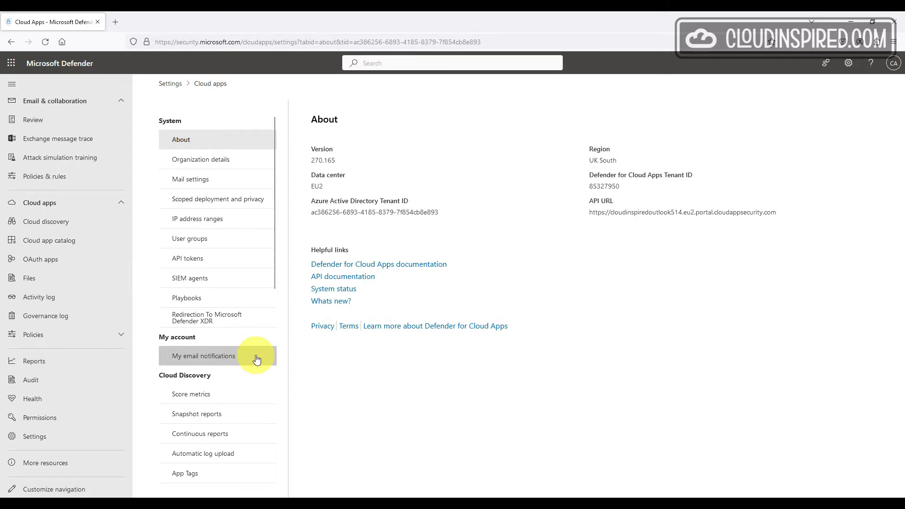
pyautogui.scroll(-8, 256, 360)
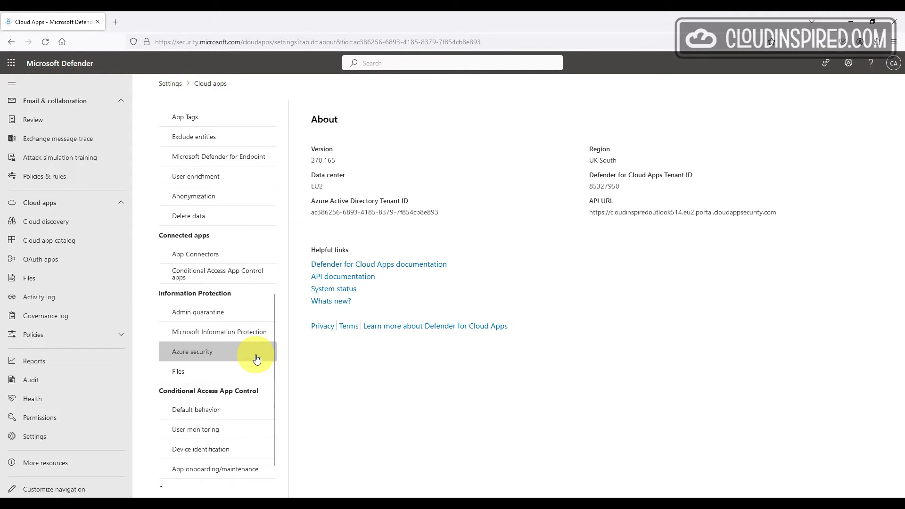
pyautogui.scroll(-1, 257, 359)
pyautogui.click(255, 348)
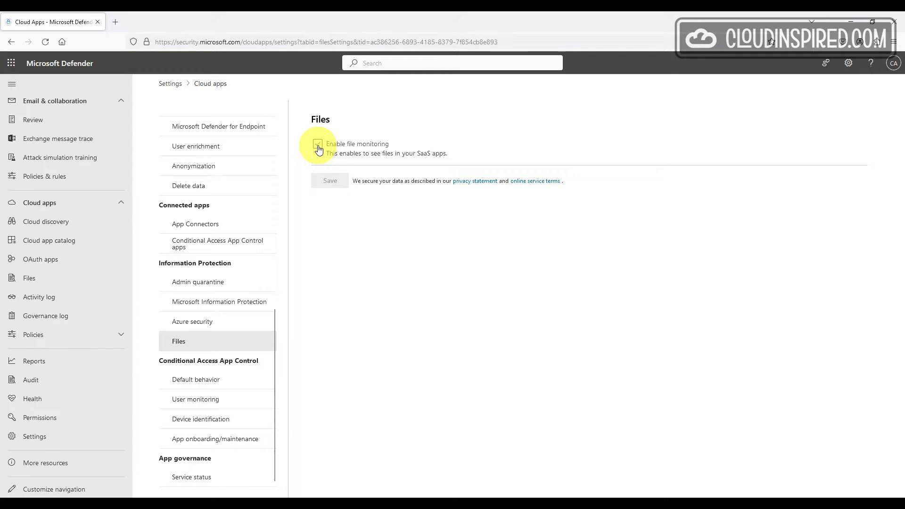
pyautogui.click(318, 148)
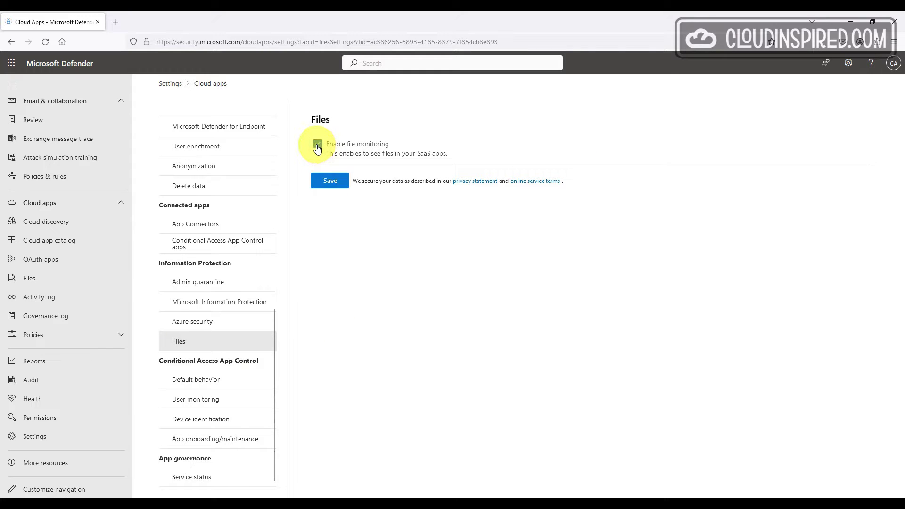
pyautogui.click(342, 183)
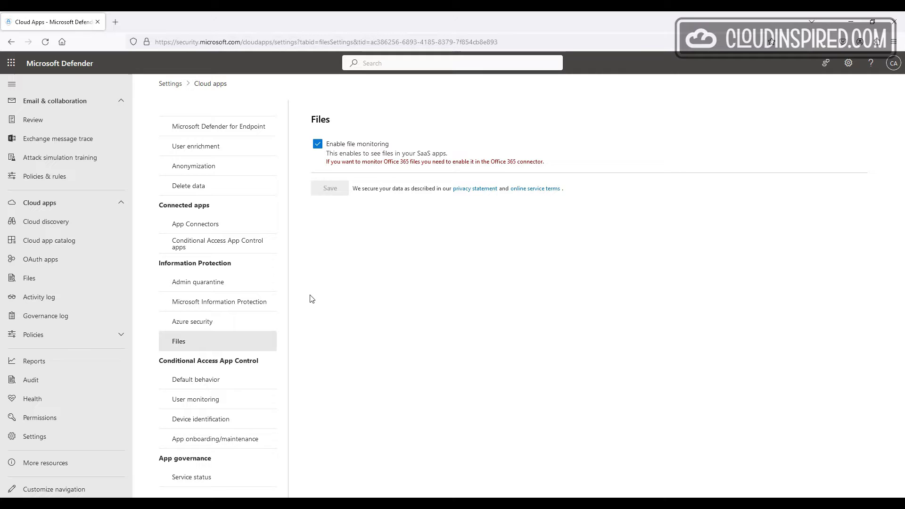
# Connect Microsoft 365 from App Connectors with all Office 365 components selected.
pyautogui.click(251, 229)
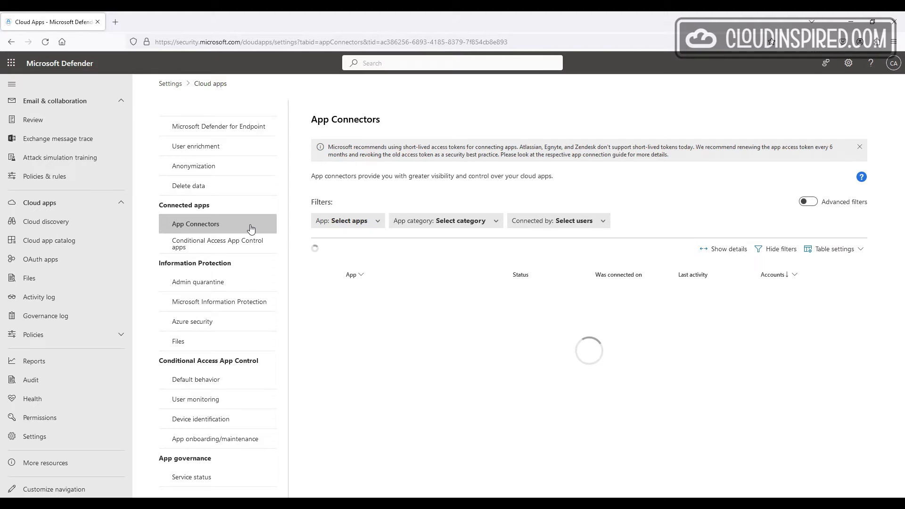
pyautogui.click(356, 254)
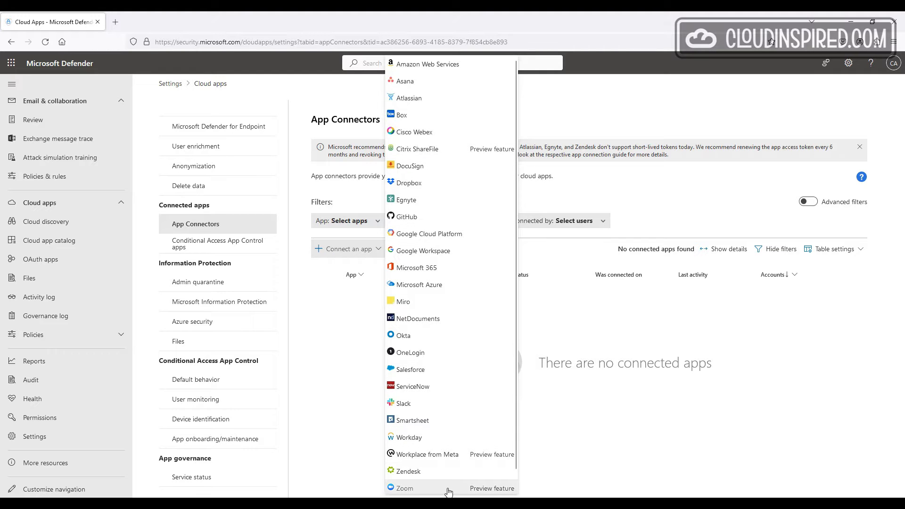
pyautogui.click(463, 269)
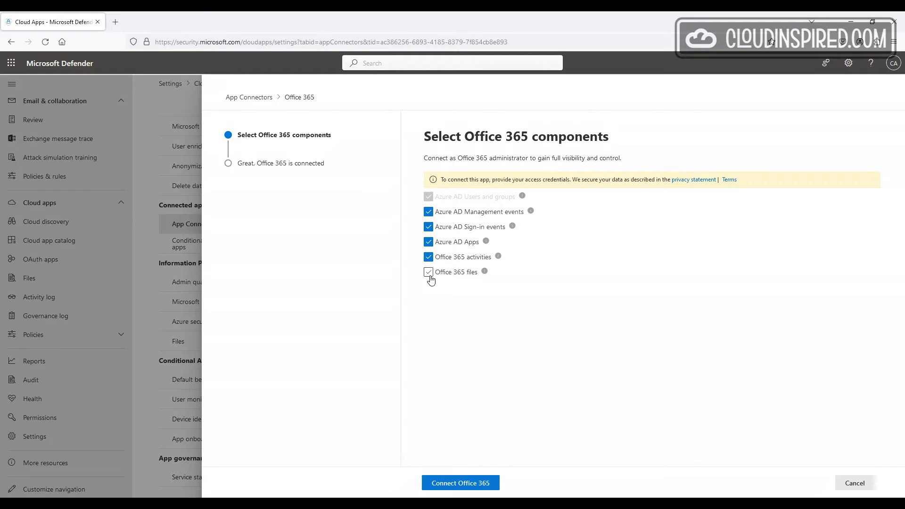
pyautogui.click(482, 483)
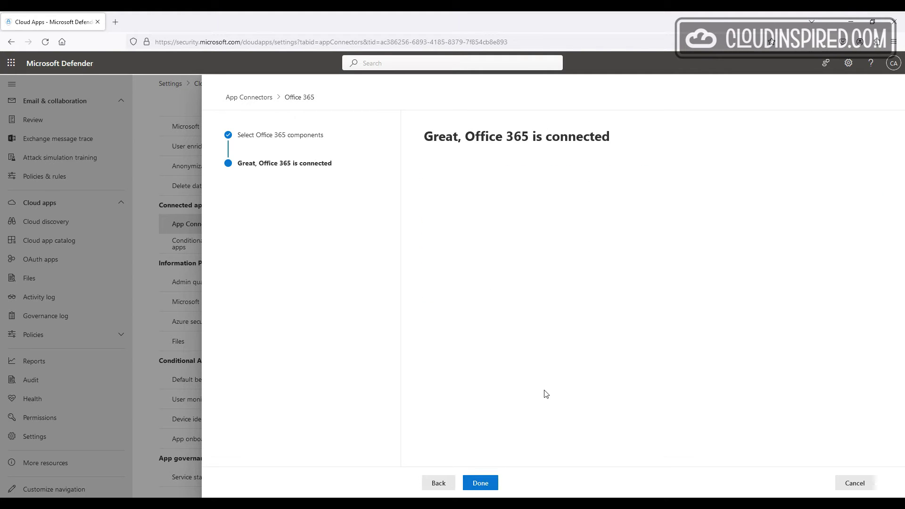
pyautogui.click(480, 483)
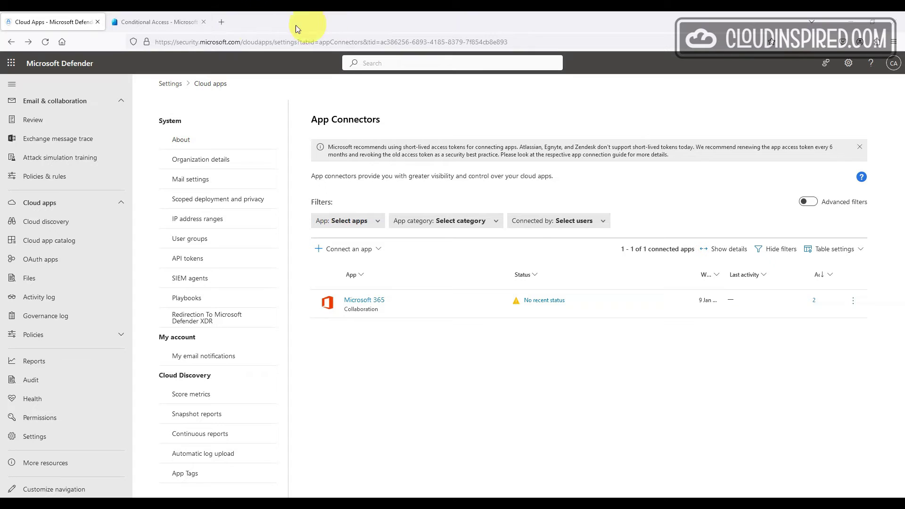
# Start a new Conditional Access policy named 'M365 App Control'.
pyautogui.click(158, 22)
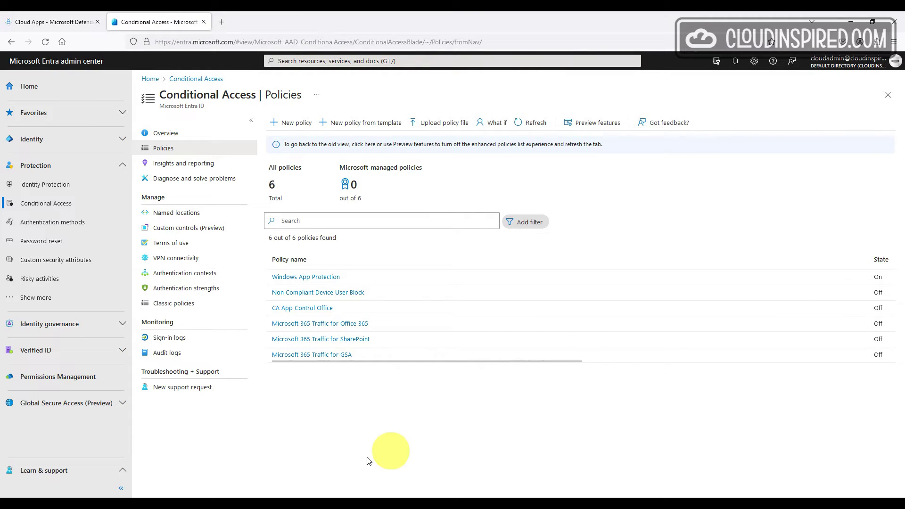
pyautogui.click(47, 204)
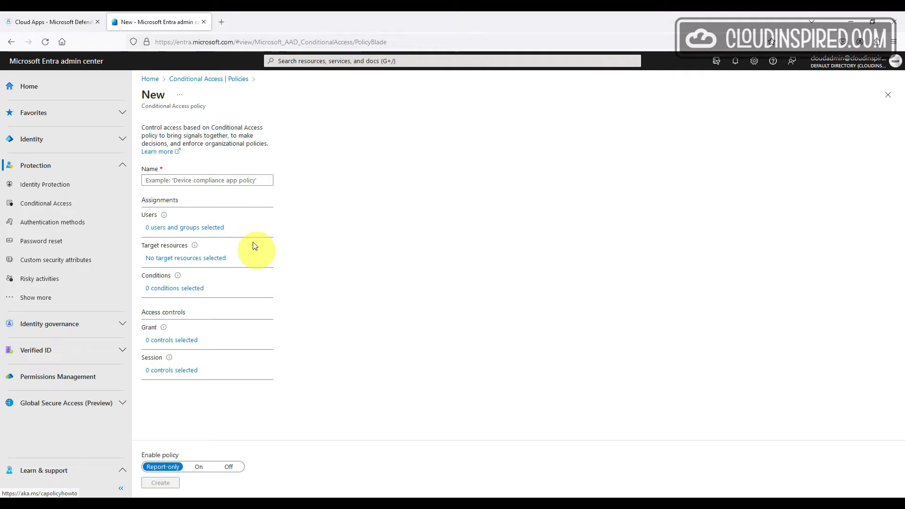
pyautogui.write('M365 App Control')
# Assign the policy only to the Cloud admin user found by searching 'cloud admin'.
pyautogui.click(185, 227)
pyautogui.click(341, 216)
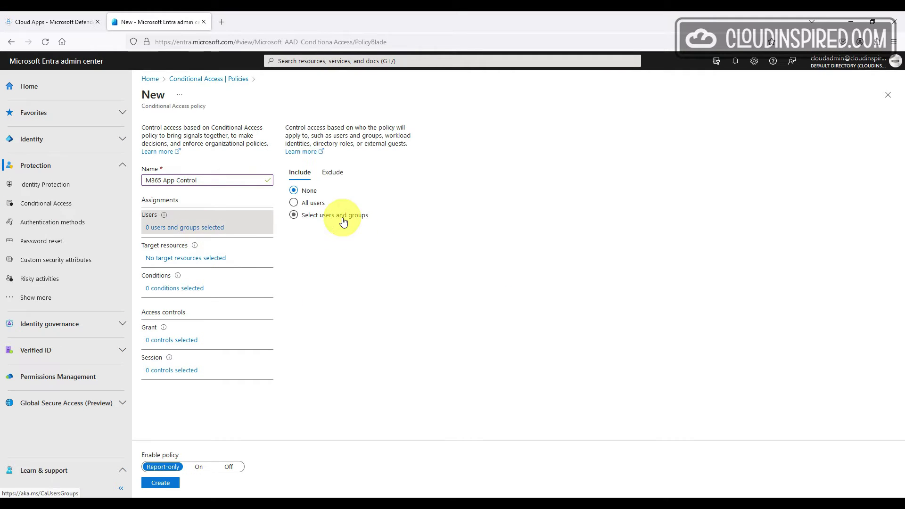
pyautogui.click(332, 247)
pyautogui.click(336, 263)
pyautogui.click(332, 299)
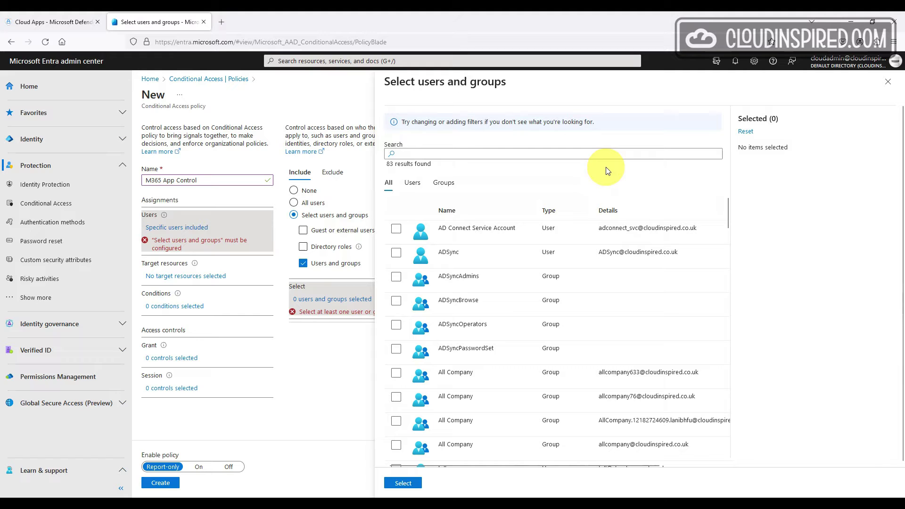
pyautogui.click(621, 154)
pyautogui.write('cloud admin')
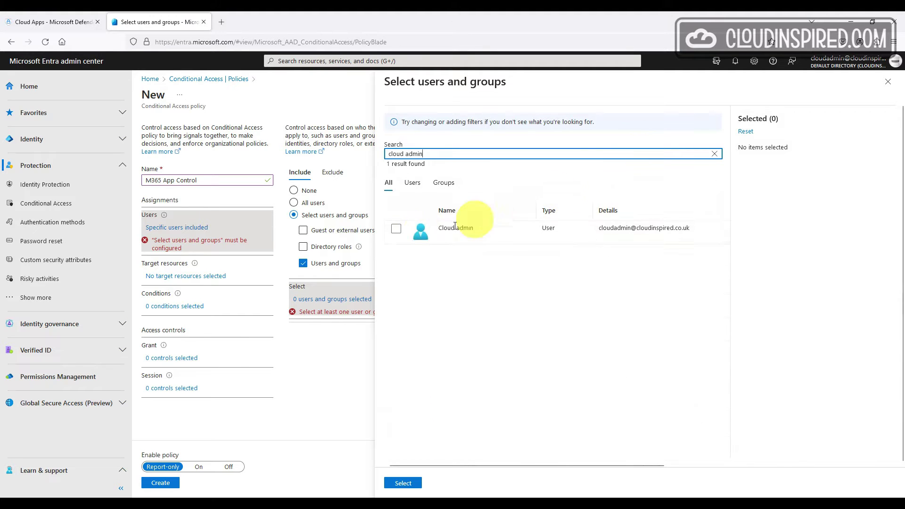
pyautogui.click(471, 227)
pyautogui.click(403, 483)
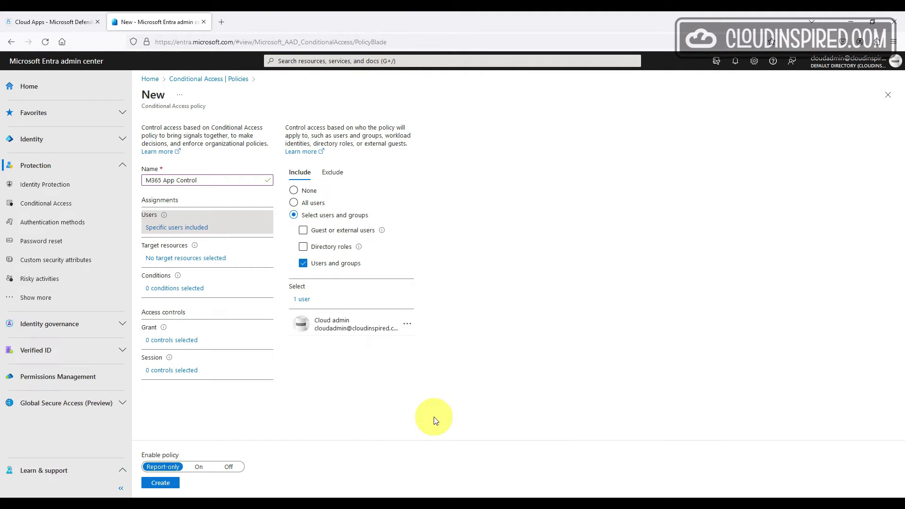
# Set the policy's target resources to the Office 365 app only.
pyautogui.click(219, 260)
pyautogui.click(316, 235)
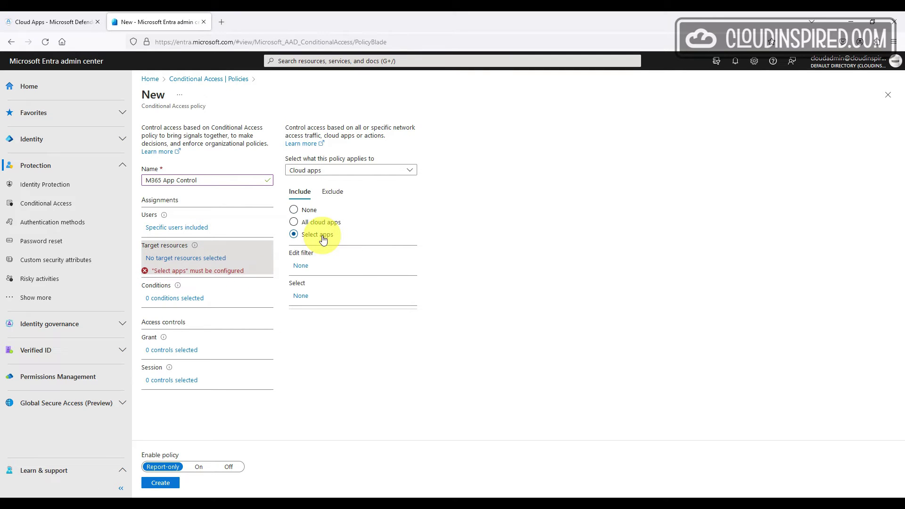
pyautogui.click(301, 296)
pyautogui.write('office 365')
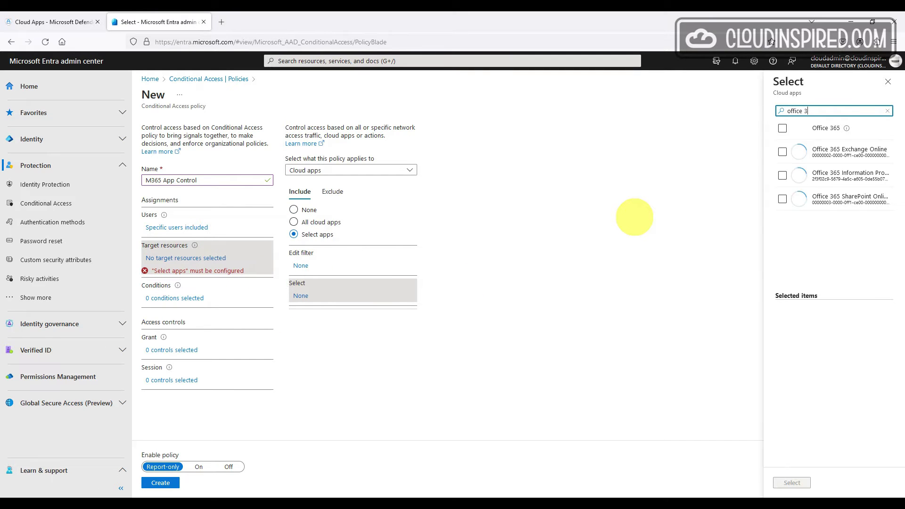
pyautogui.click(783, 128)
pyautogui.click(792, 483)
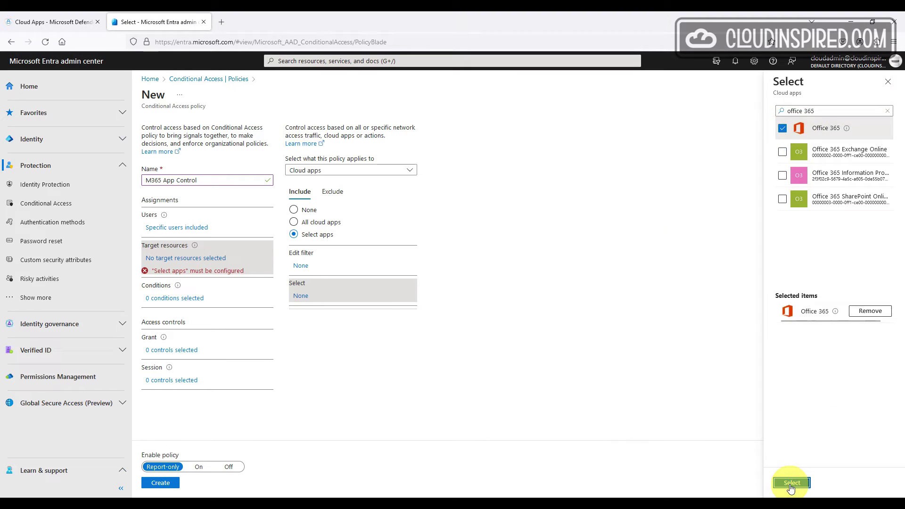
# Require Conditional Access App Control with a custom policy for sessions, switch the policy On and create it.
pyautogui.click(200, 290)
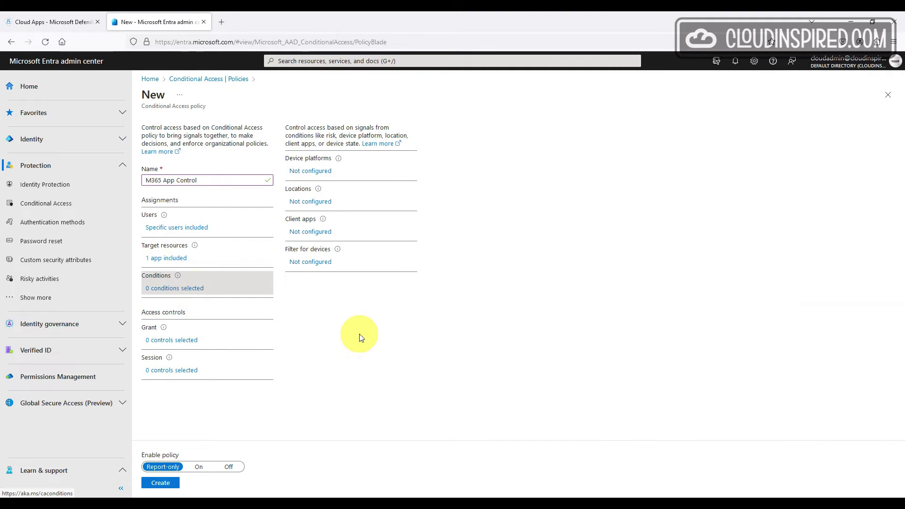
pyautogui.click(183, 342)
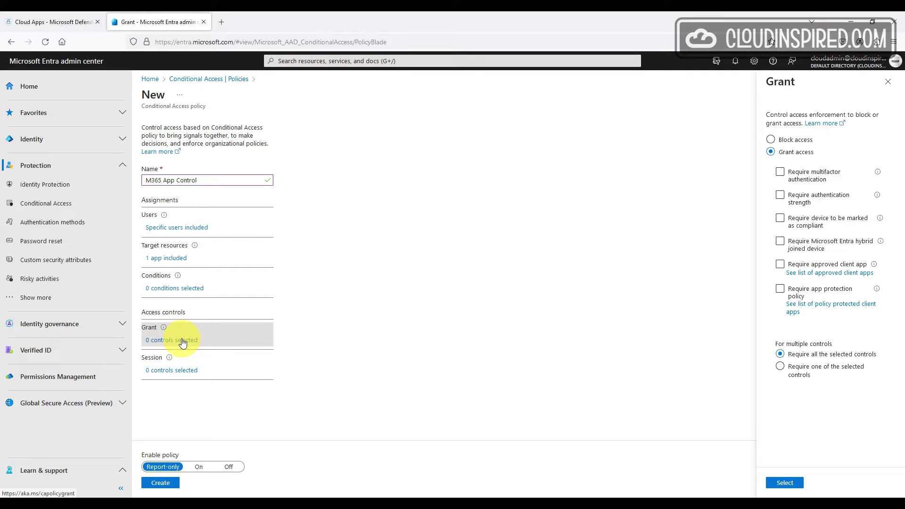
pyautogui.click(189, 371)
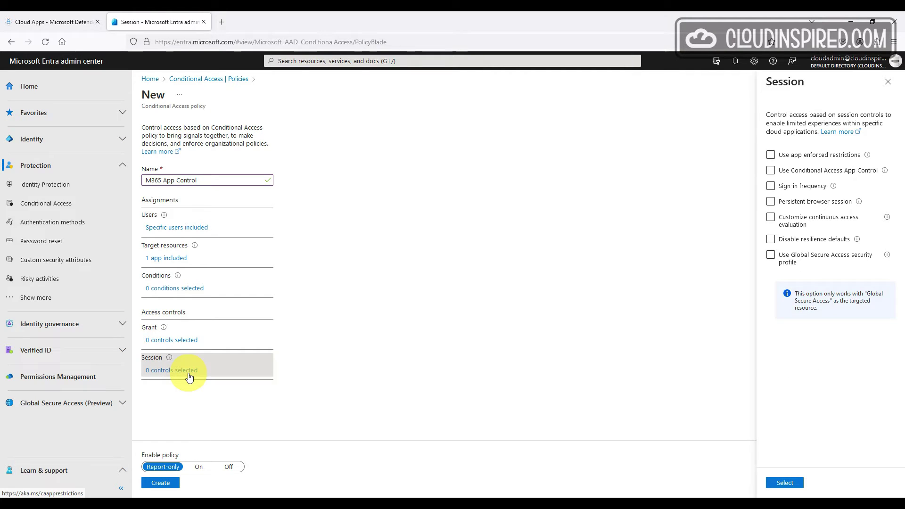
pyautogui.click(771, 170)
pyautogui.click(860, 189)
pyautogui.click(861, 188)
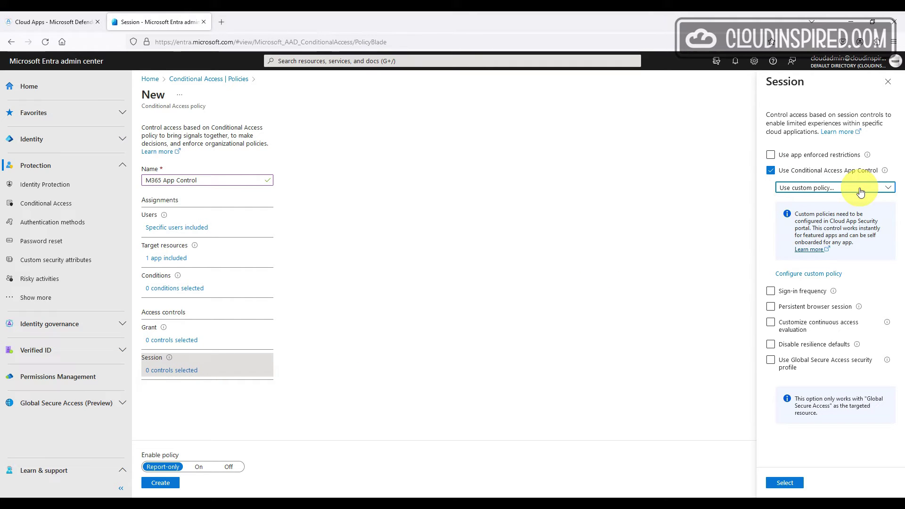
pyautogui.click(793, 483)
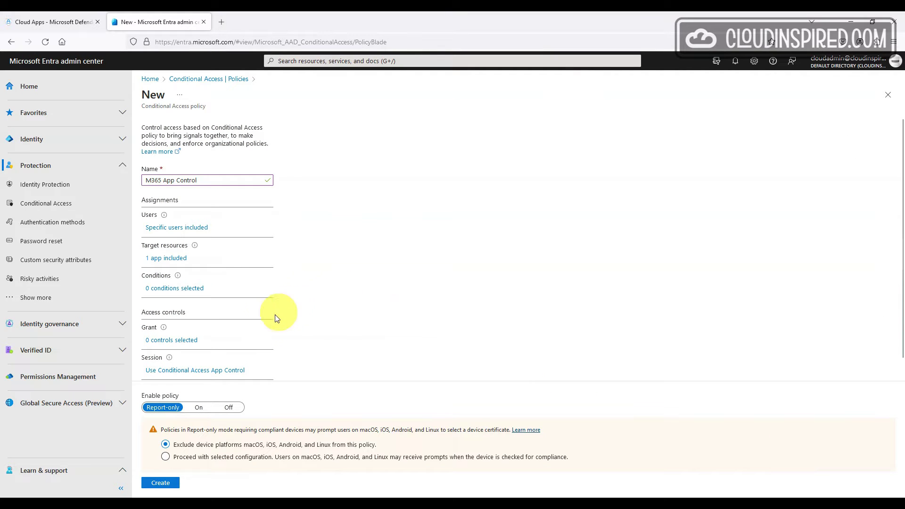
pyautogui.click(195, 412)
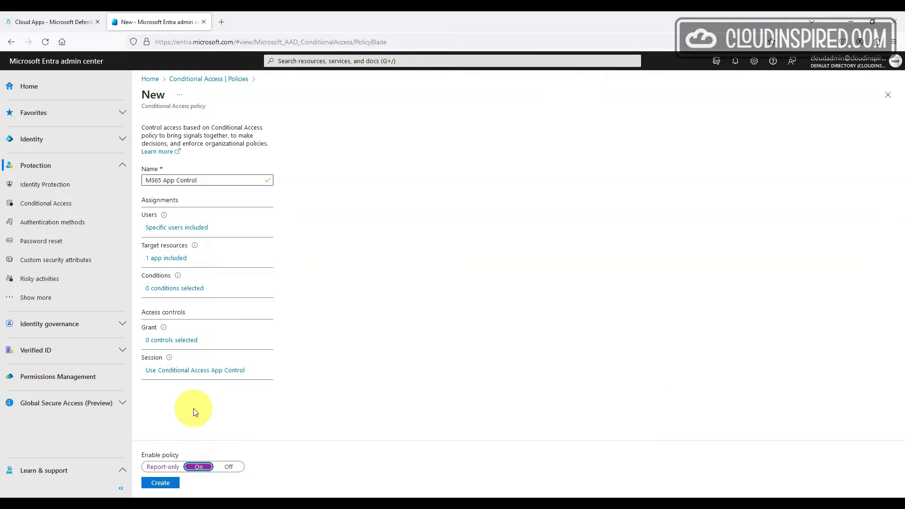
pyautogui.click(161, 483)
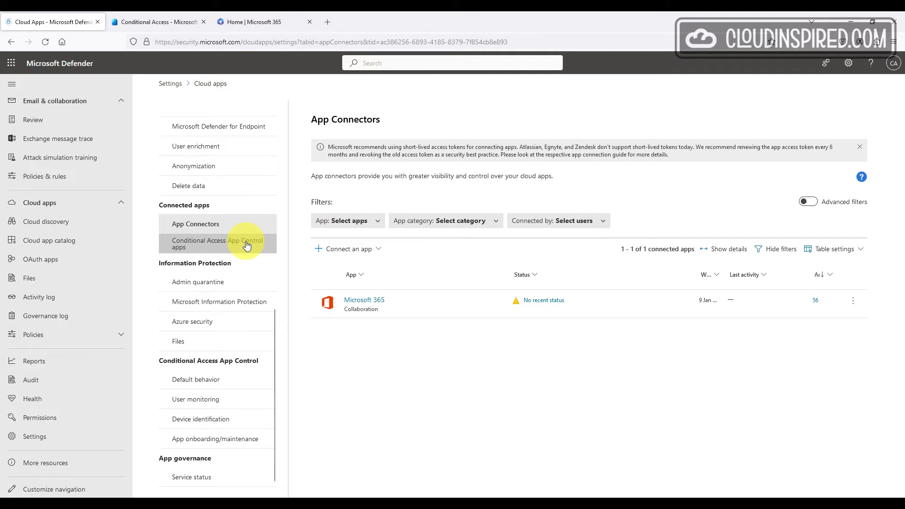
# Enable session controls for the Microsoft 365 admin center app and save.
pyautogui.click(247, 245)
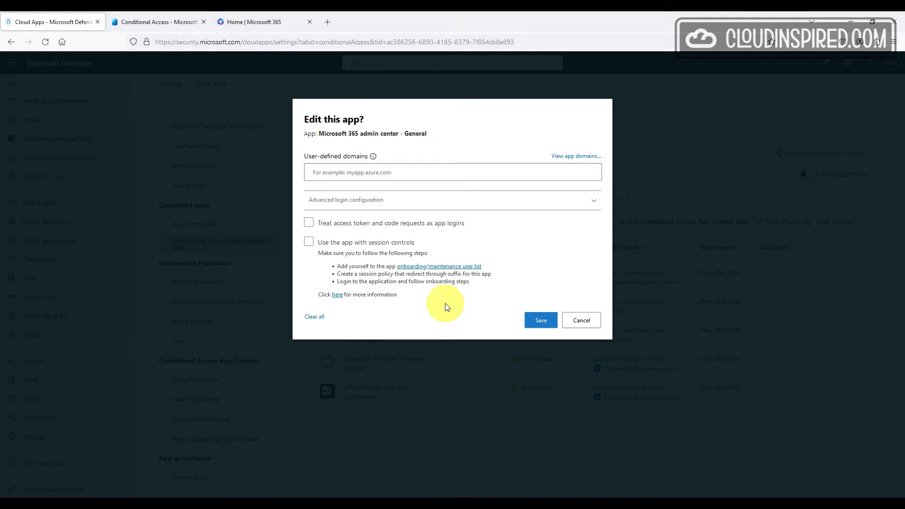
pyautogui.click(403, 243)
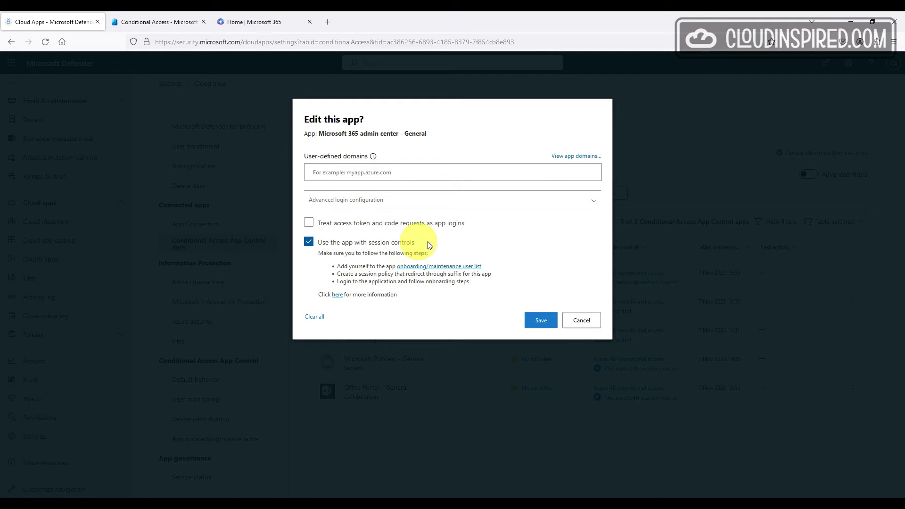
pyautogui.click(542, 320)
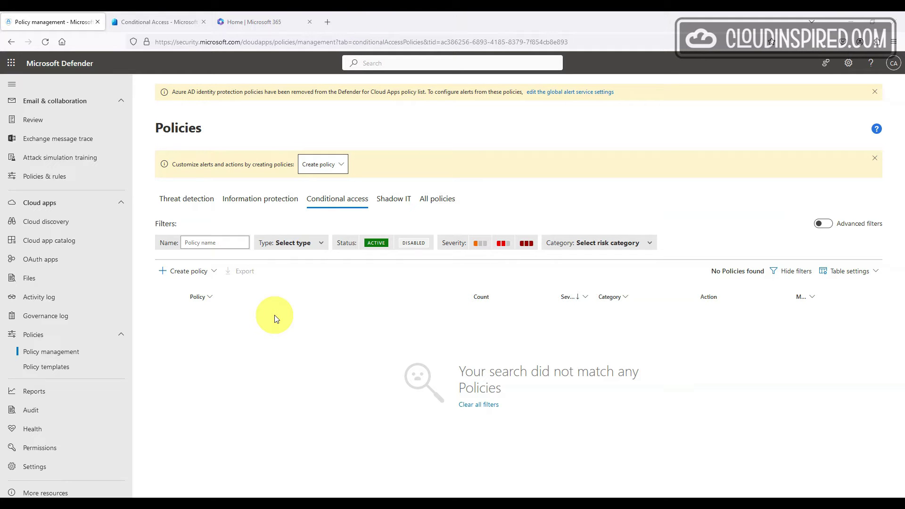
# From Policy management's Conditional access tab, start creating a new session policy.
pyautogui.click(44, 356)
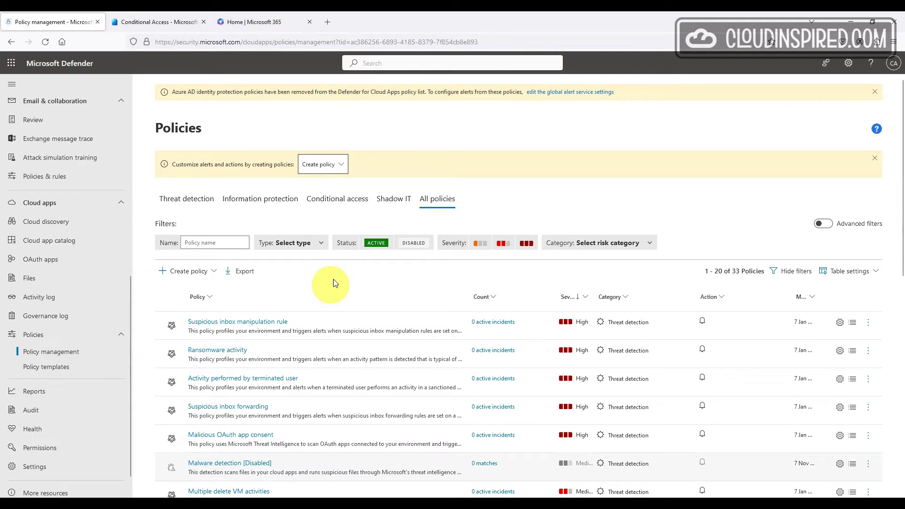
pyautogui.click(335, 201)
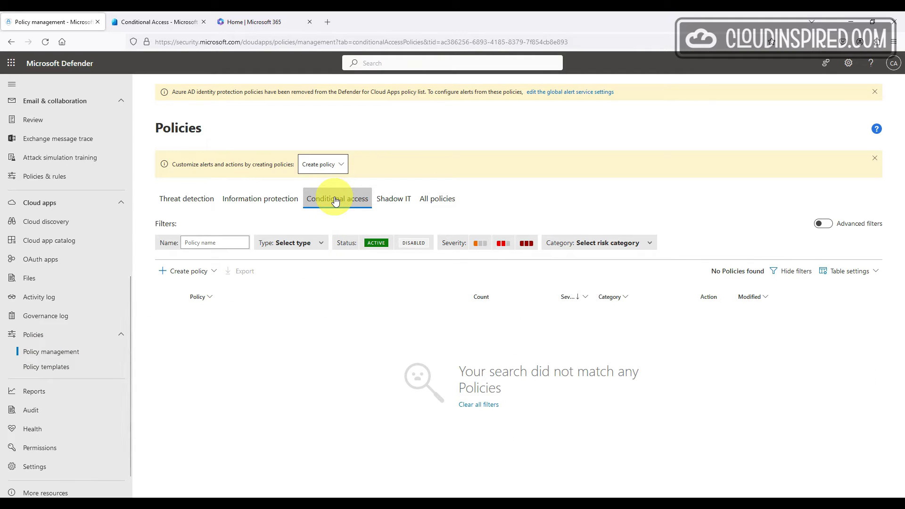
pyautogui.click(184, 272)
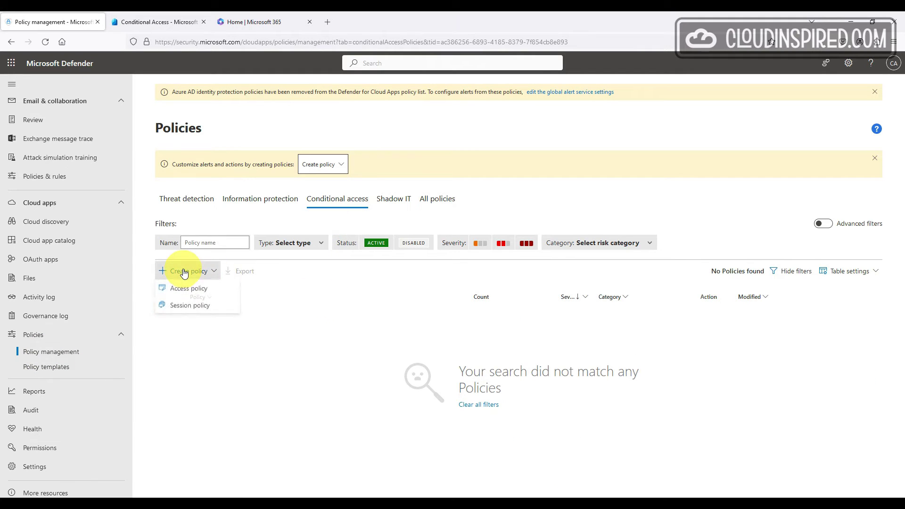
pyautogui.click(187, 306)
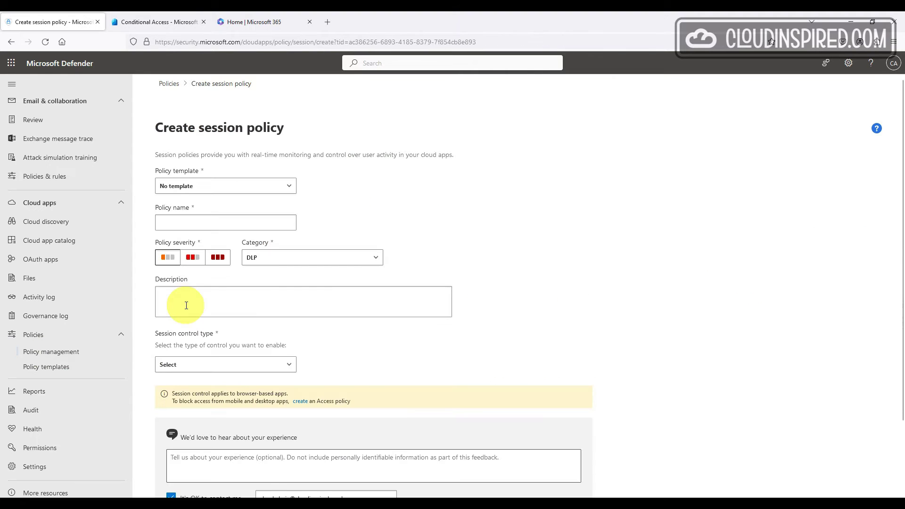
# Apply the 'Block cut/copy and paste based on real-time content inspection' template and review the form.
pyautogui.click(290, 187)
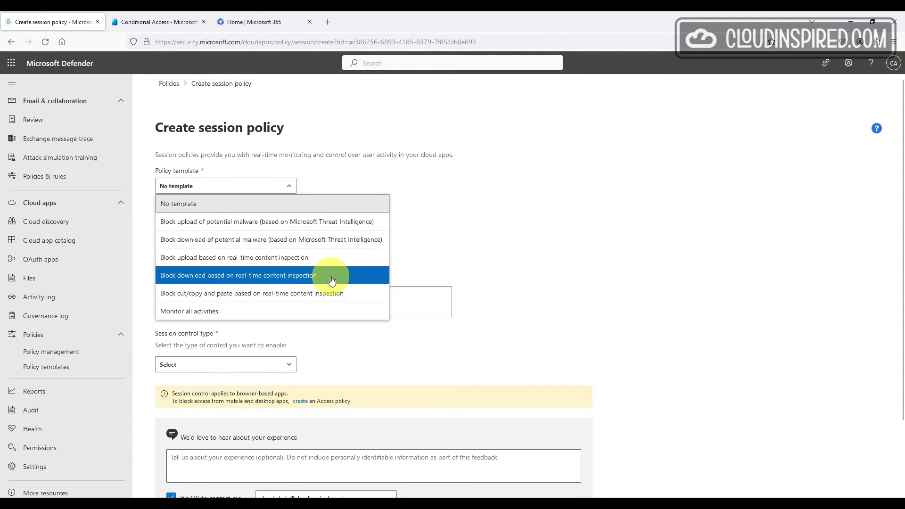
pyautogui.click(370, 293)
pyautogui.click(509, 174)
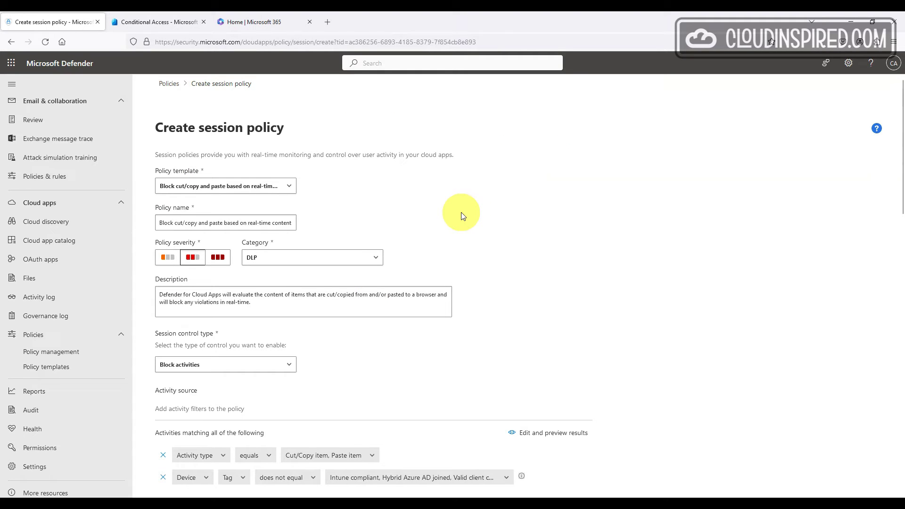
pyautogui.scroll(-3, 461, 213)
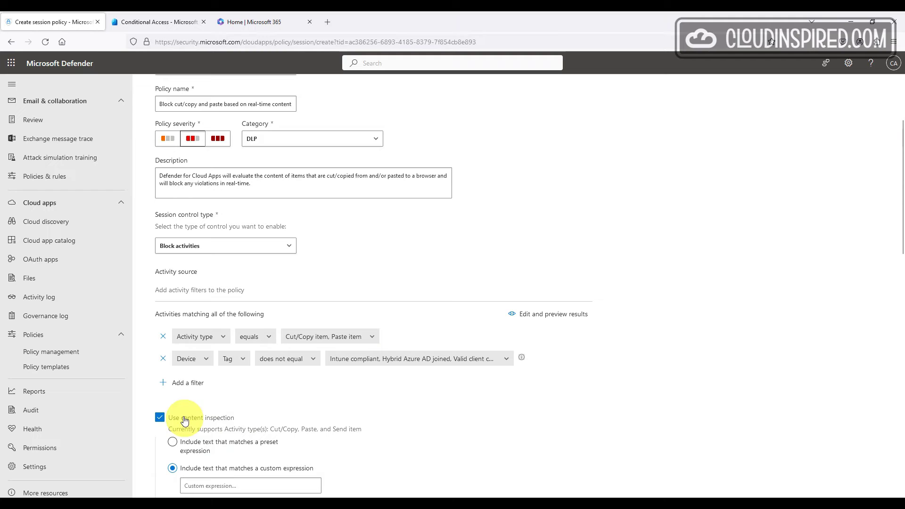
# Add an App filter set to Microsoft 365 admin center and Microsoft Exchange Online.
pyautogui.click(184, 387)
pyautogui.click(187, 380)
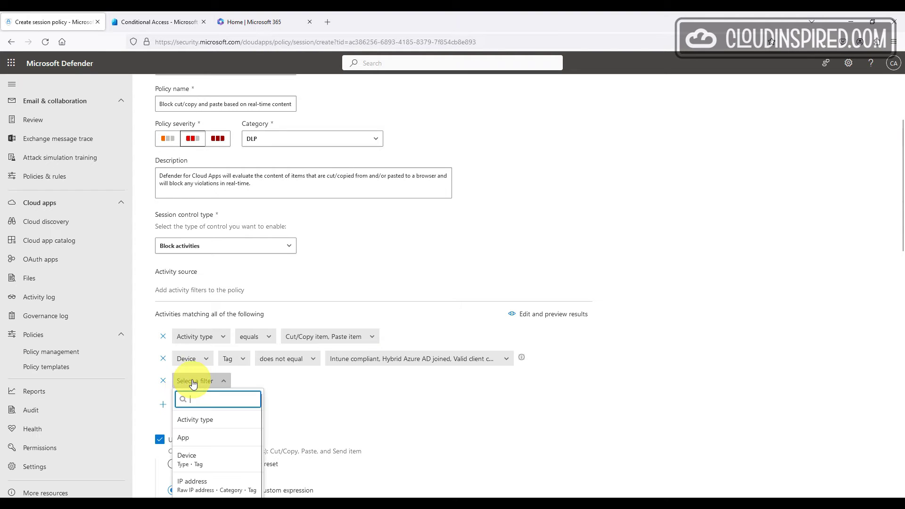
pyautogui.click(206, 442)
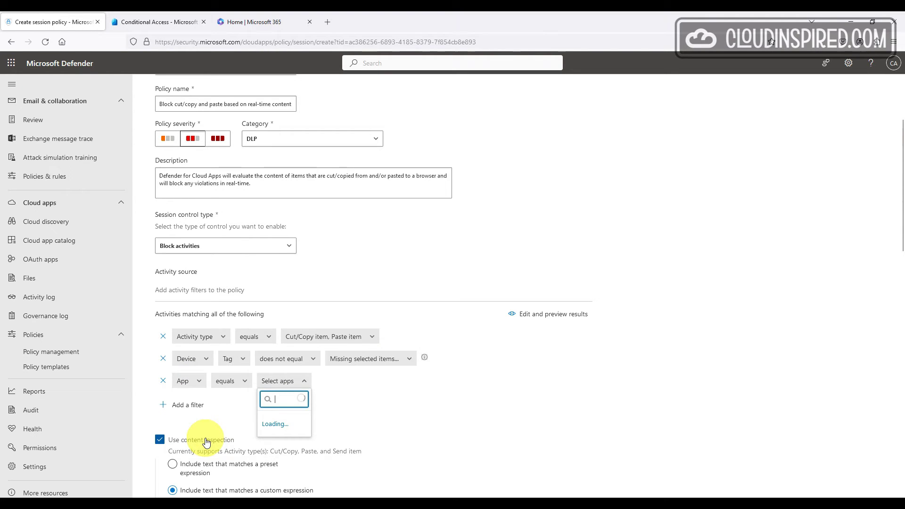
pyautogui.scroll(-5, 378, 375)
pyautogui.scroll(1, 379, 375)
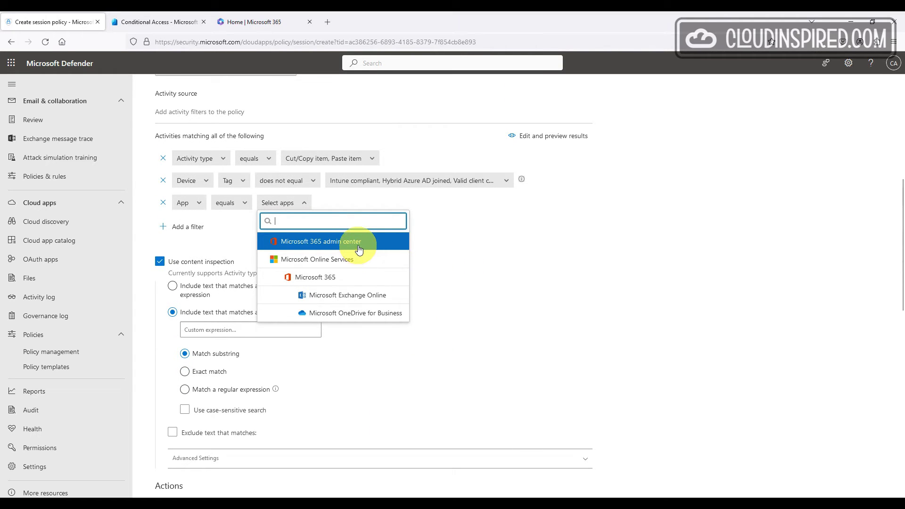
pyautogui.click(359, 250)
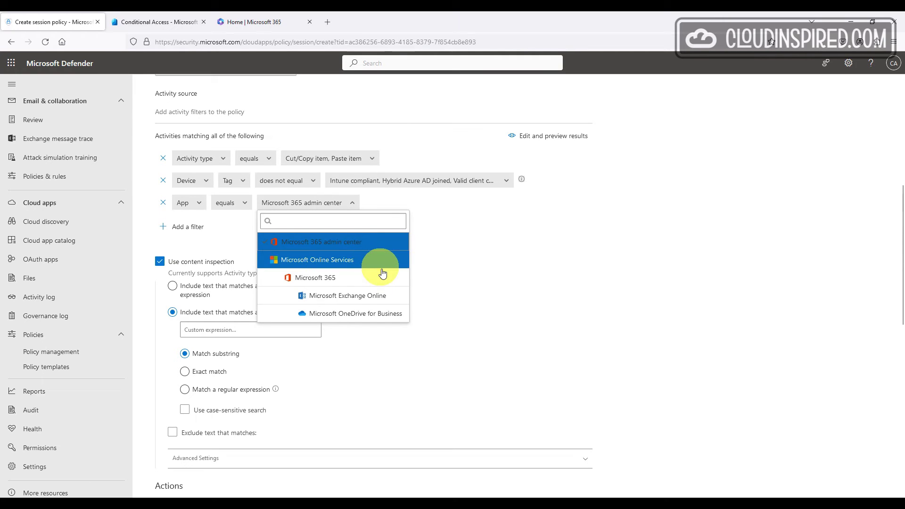
pyautogui.click(396, 297)
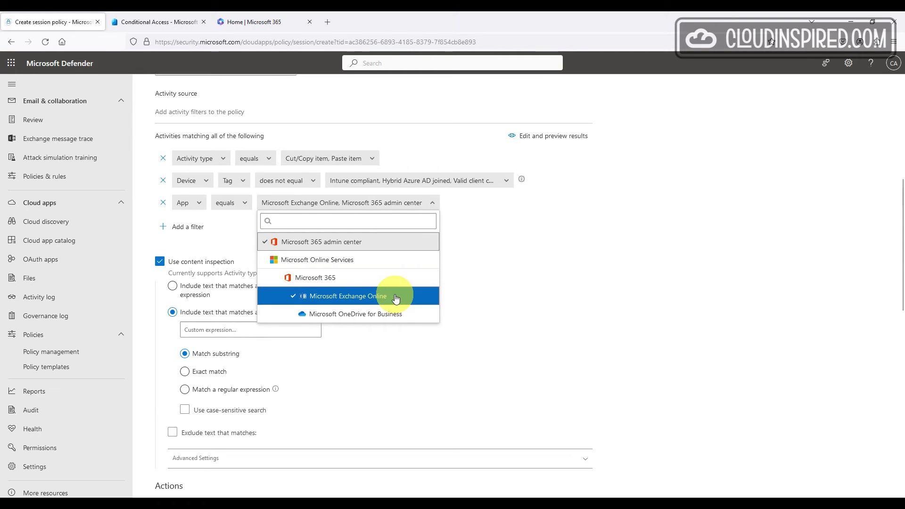
pyautogui.click(550, 259)
# Try the preset and custom expression inspection options, then uncheck Use content inspection.
pyautogui.click(283, 288)
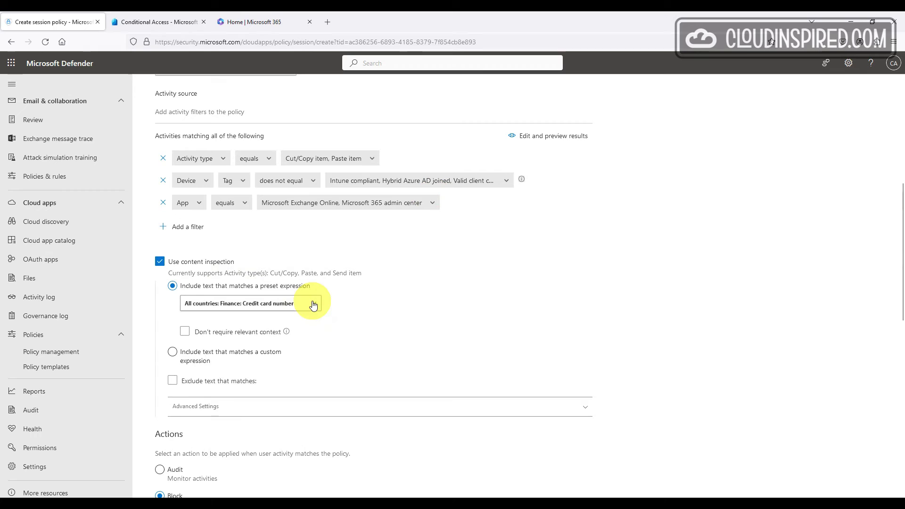
pyautogui.click(313, 303)
pyautogui.click(384, 310)
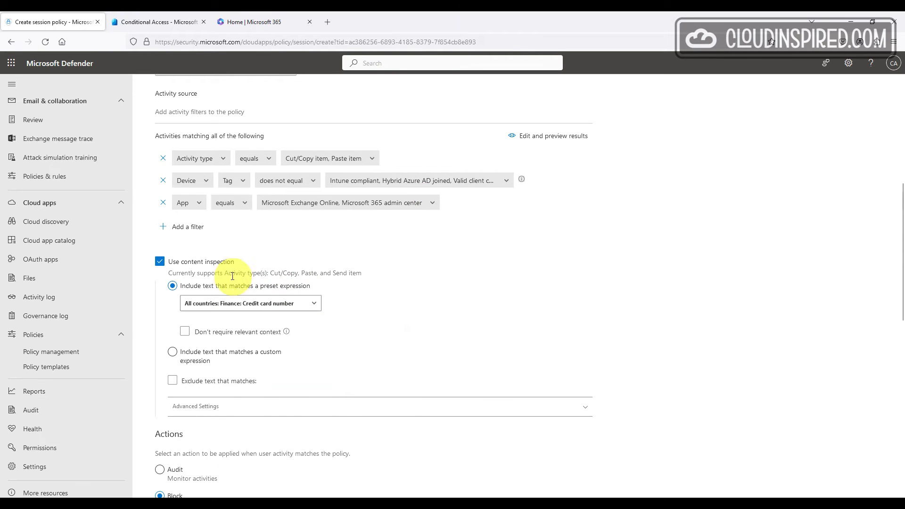
pyautogui.click(231, 354)
pyautogui.scroll(-2, 460, 321)
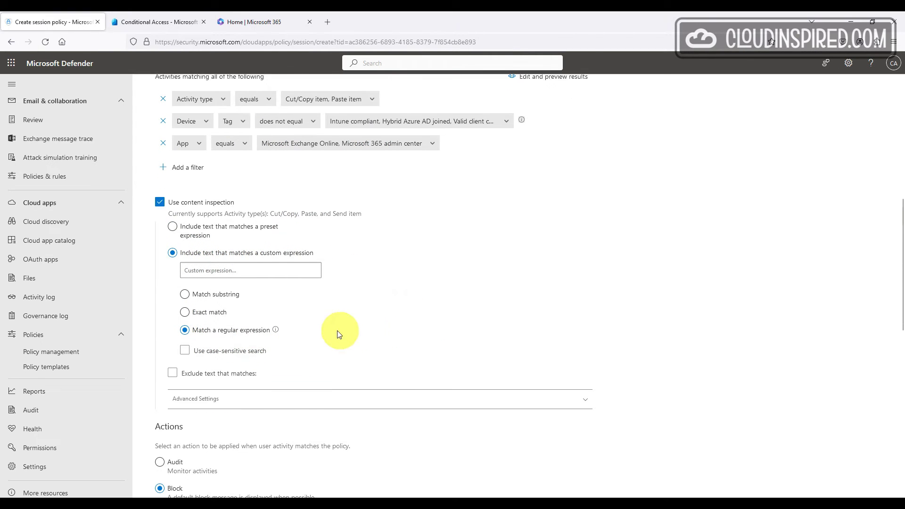
pyautogui.click(302, 400)
pyautogui.click(303, 400)
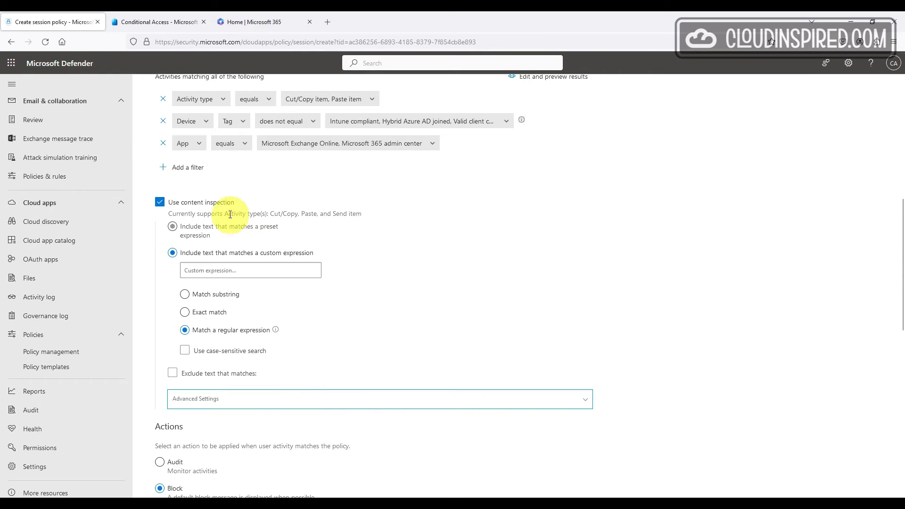
pyautogui.click(220, 203)
pyautogui.scroll(-6, 333, 283)
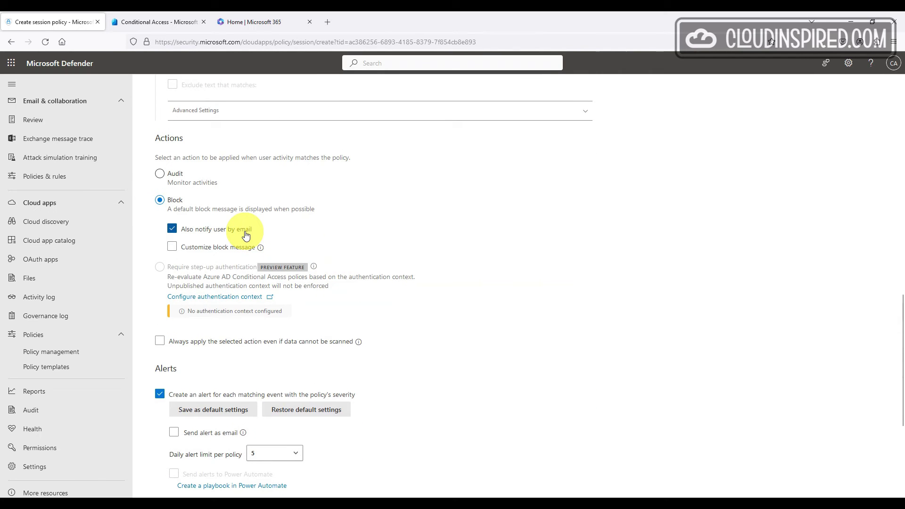
# Block even when data cannot be scanned, leave email alerts off, and create the policy.
pyautogui.scroll(-2, 330, 283)
pyautogui.click(353, 283)
pyautogui.scroll(-2, 353, 285)
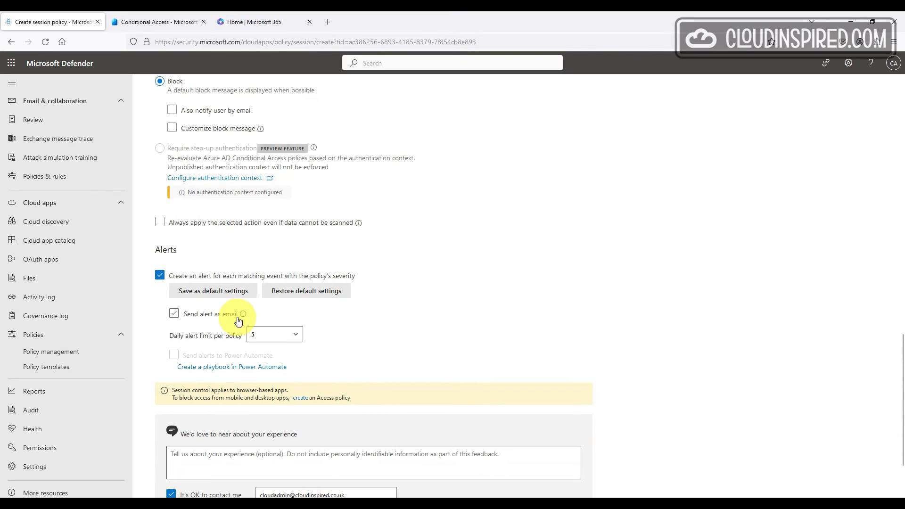
pyautogui.click(236, 314)
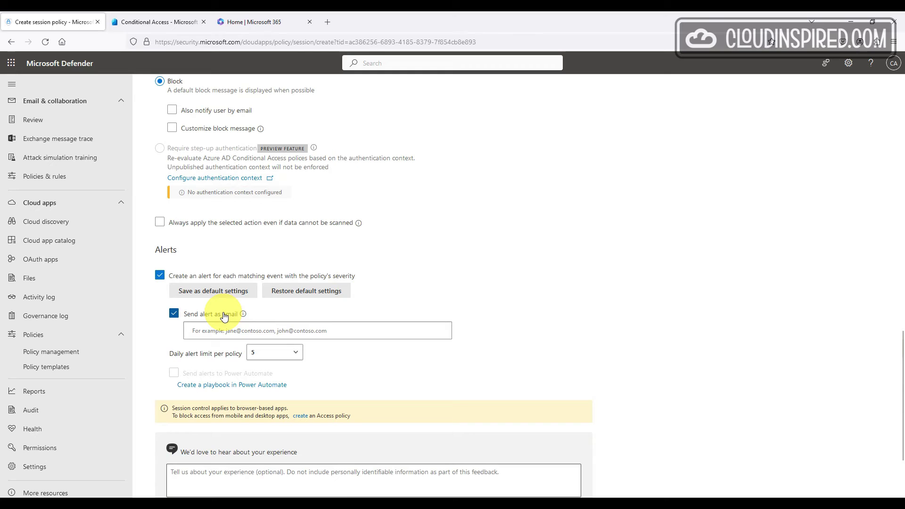
pyautogui.click(225, 316)
pyautogui.scroll(-3, 224, 312)
pyautogui.click(543, 482)
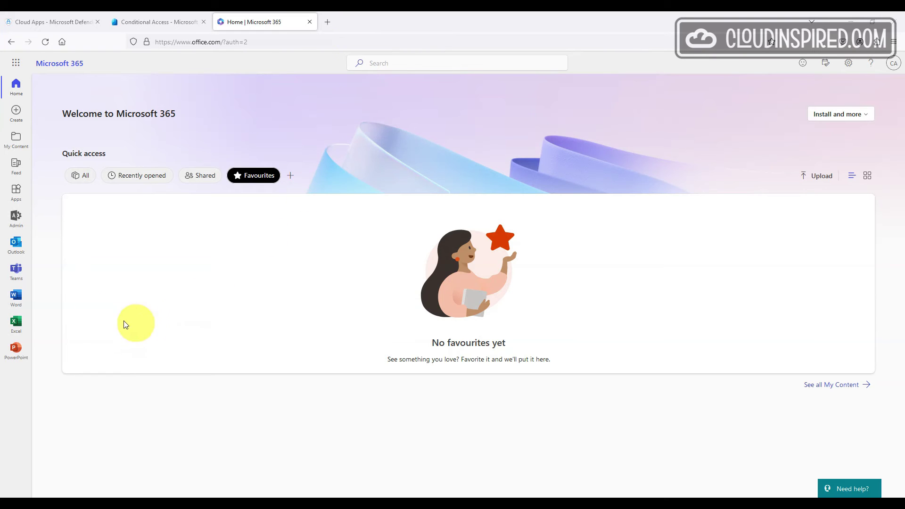
# Open Outlook from Microsoft 365 home and continue into the monitored Exchange Online session.
pyautogui.click(17, 242)
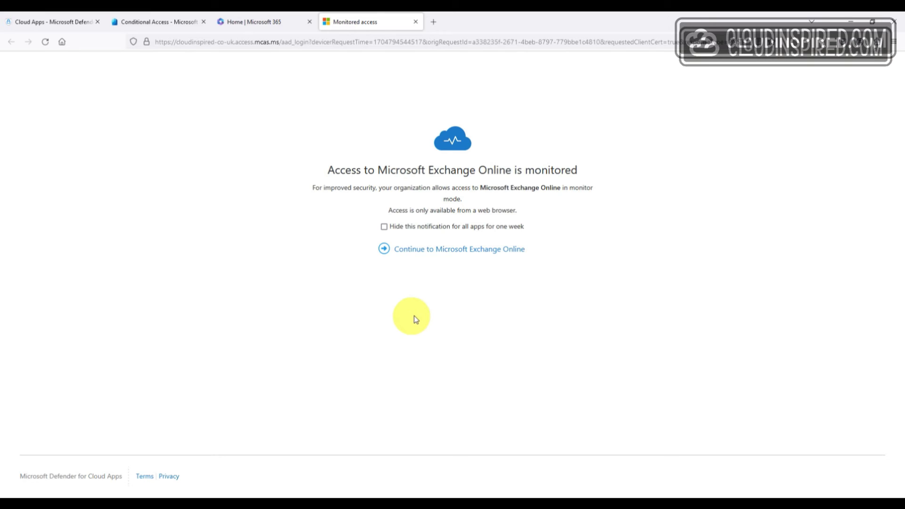
pyautogui.click(508, 250)
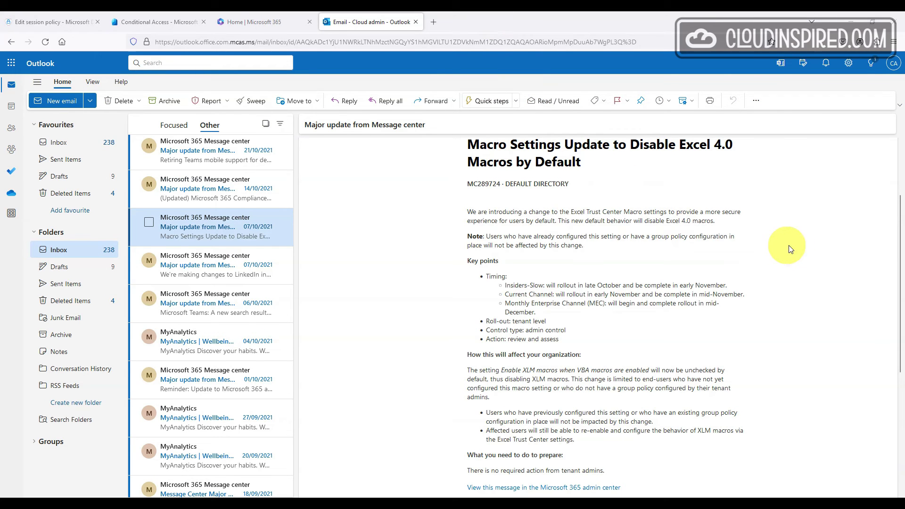
# Select the email's first paragraph and try copying it with right-click, then Ctrl+C.
pyautogui.moveTo(716, 221); pyautogui.dragTo(469, 210)
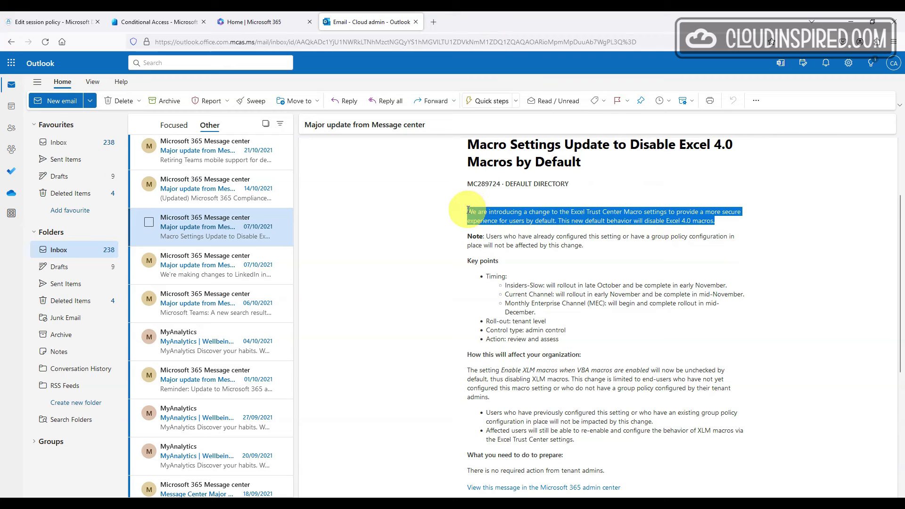
pyautogui.rightClick(495, 216)
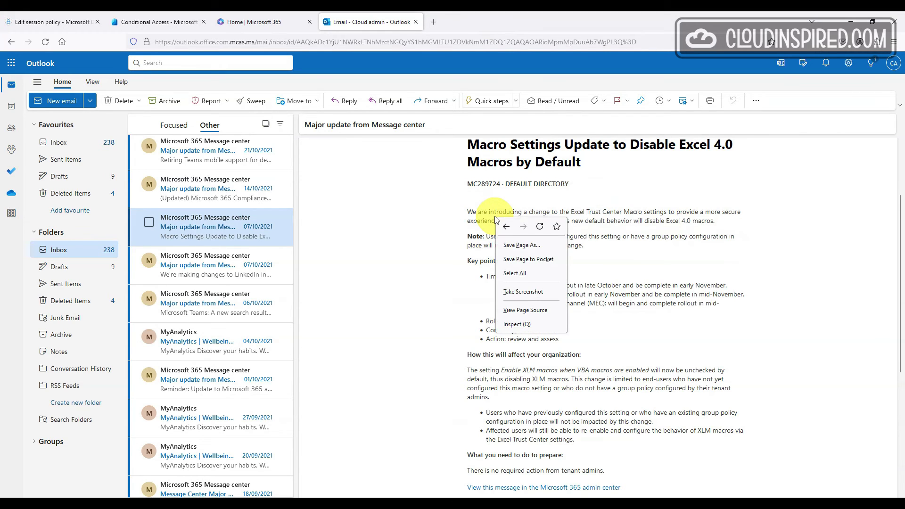
pyautogui.click(633, 265)
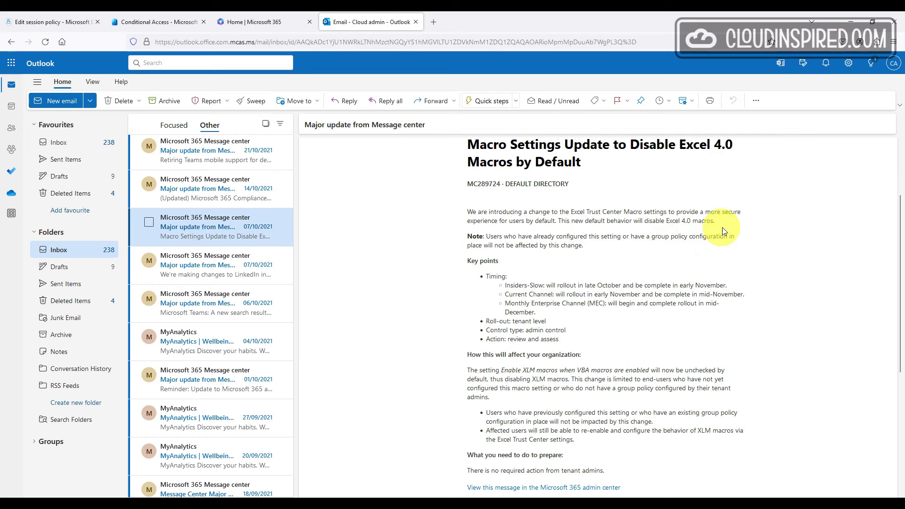
pyautogui.moveTo(715, 221); pyautogui.dragTo(470, 212)
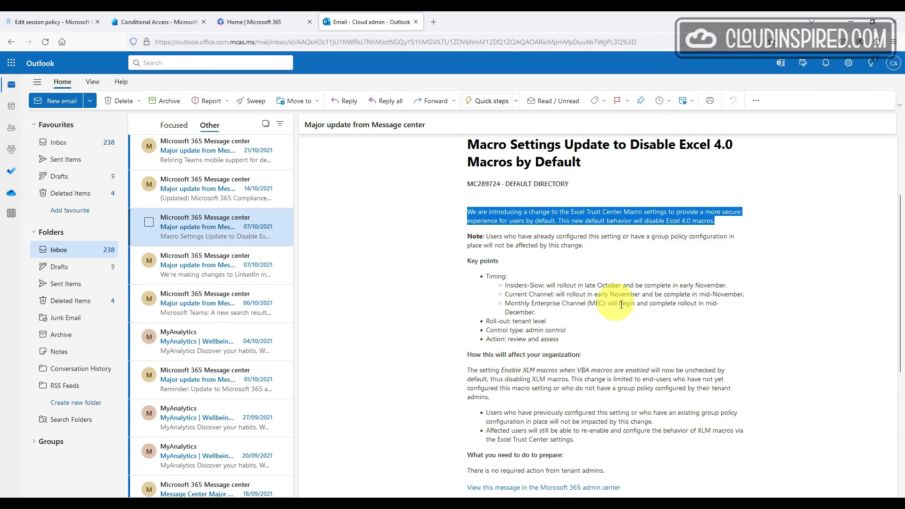
pyautogui.hotkey('ctrl', 'c')
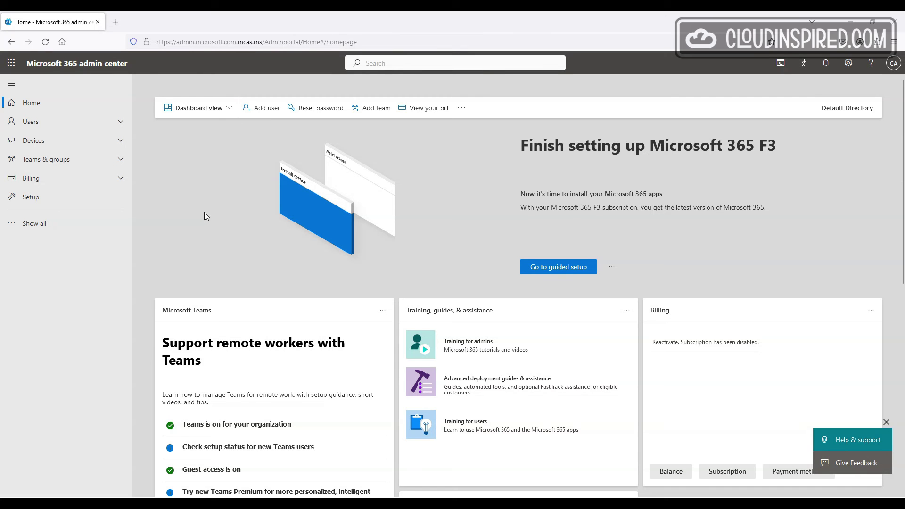
# Open Active users, select a user's email address text and attempt to copy it.
pyautogui.click(119, 122)
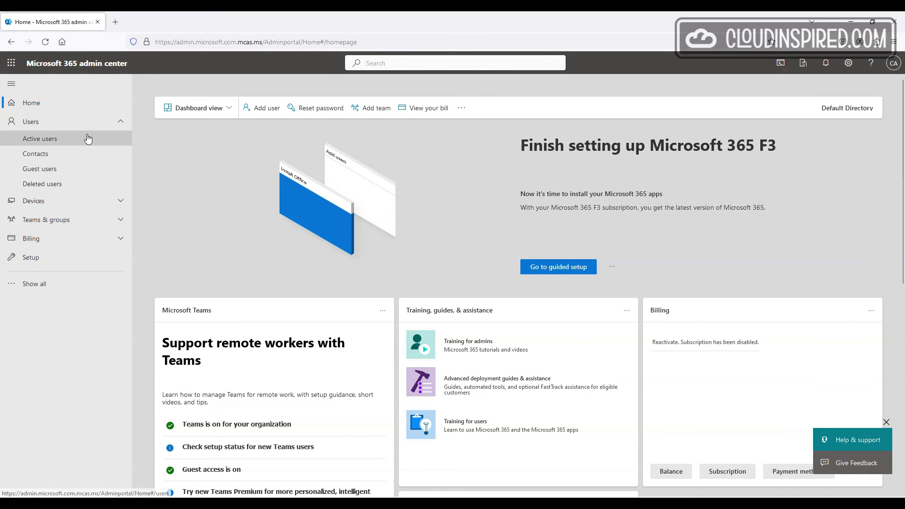
pyautogui.click(88, 138)
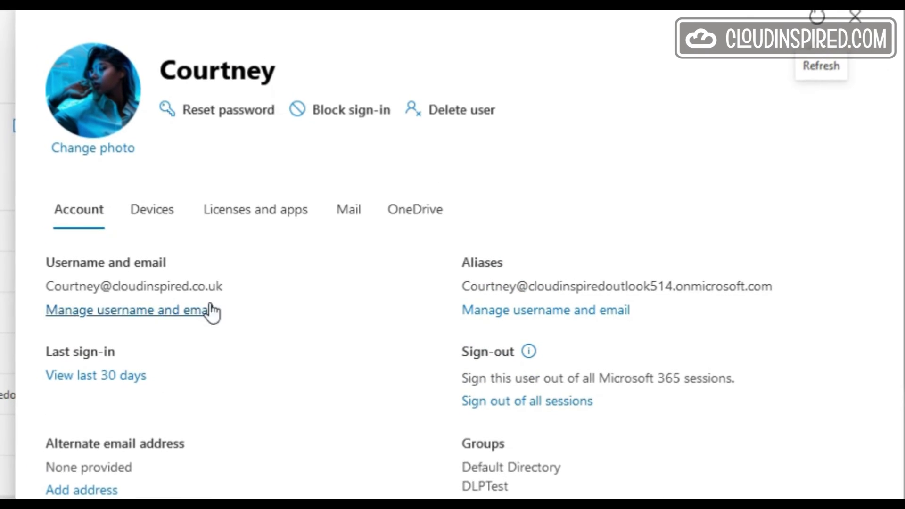
pyautogui.moveTo(223, 286); pyautogui.dragTo(50, 291)
pyautogui.rightClick(51, 291)
pyautogui.moveTo(221, 286); pyautogui.dragTo(46, 288)
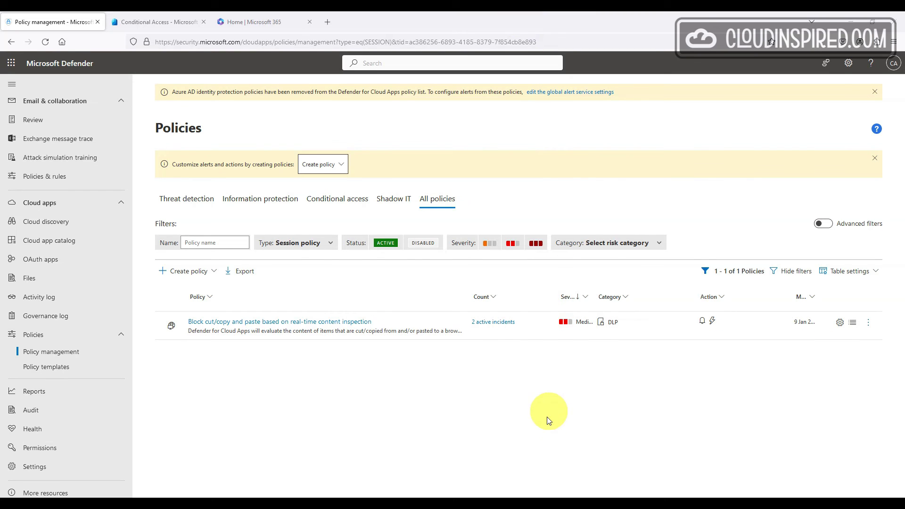
# Open the session policy's 2 active incidents from the Policies list.
pyautogui.click(505, 323)
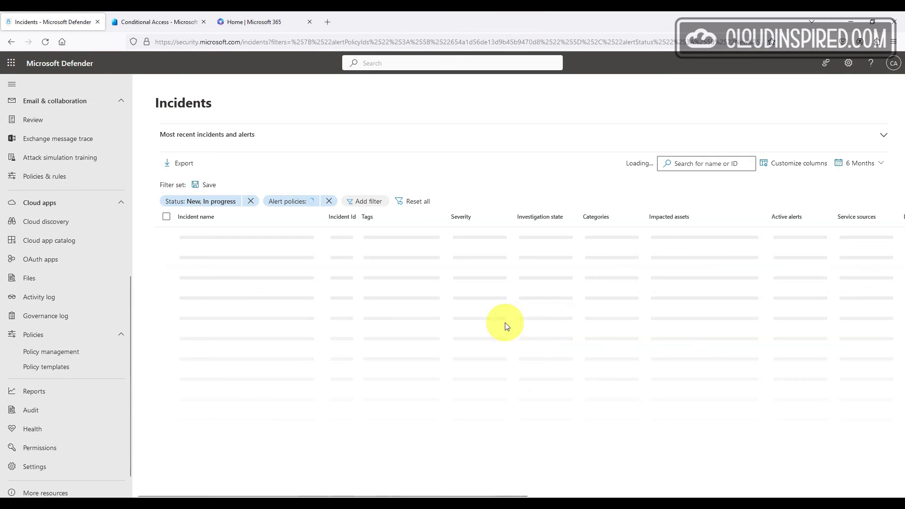